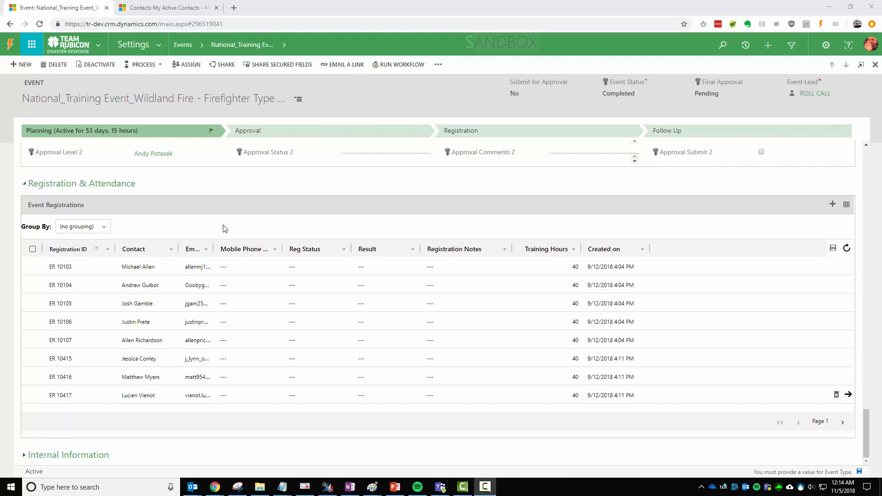
# Set the registration status to Vetted for the first two registrations in the Event Registrations grid
pyautogui.click(327, 194)
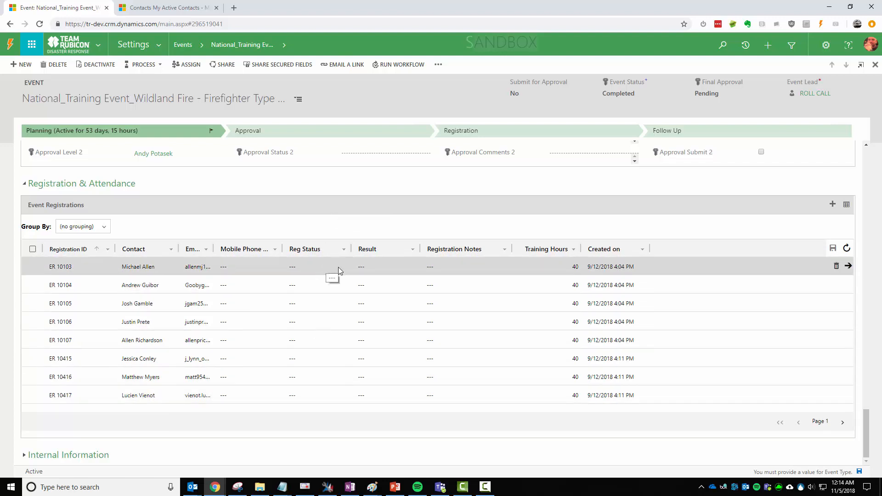
pyautogui.click(342, 267)
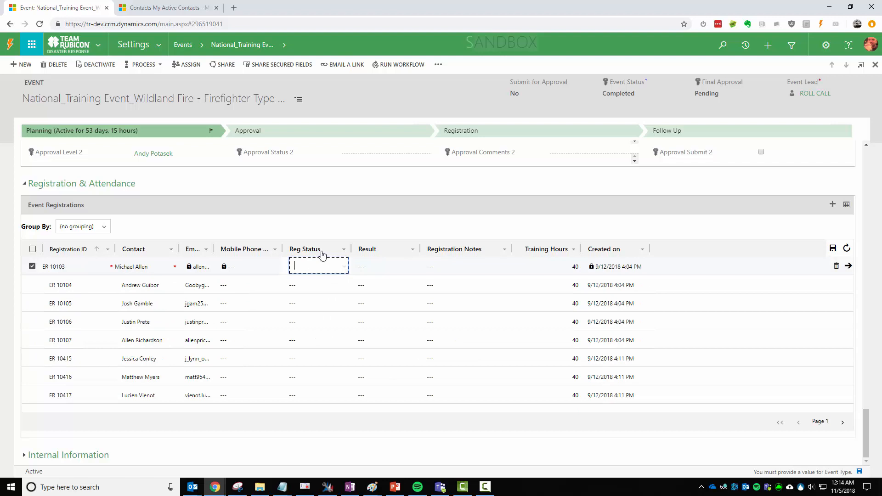
pyautogui.click(345, 269)
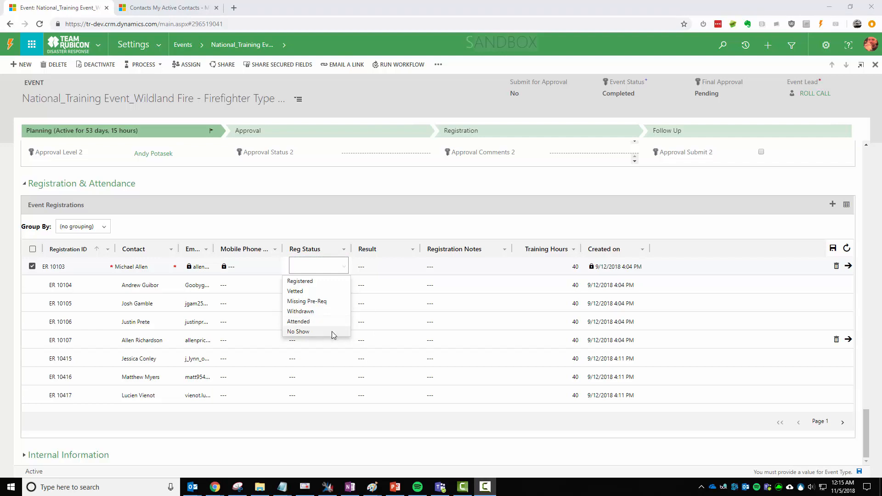
pyautogui.click(319, 266)
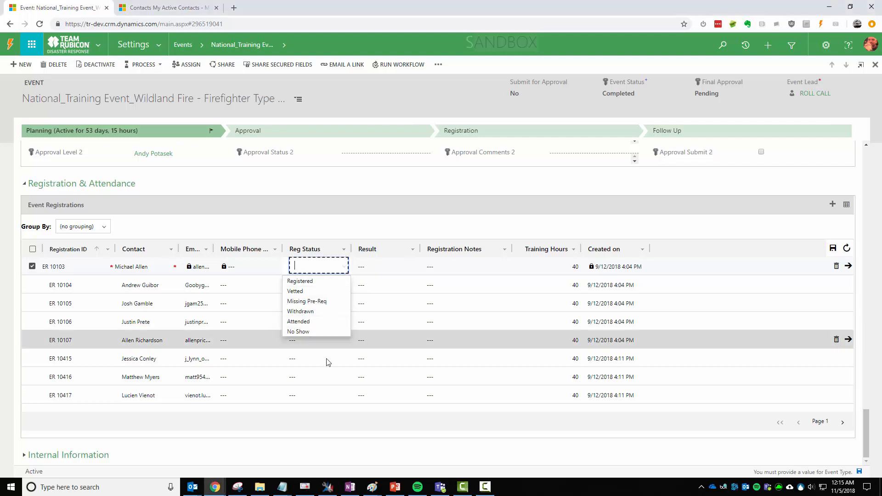
pyautogui.click(307, 292)
pyautogui.click(332, 285)
pyautogui.click(341, 286)
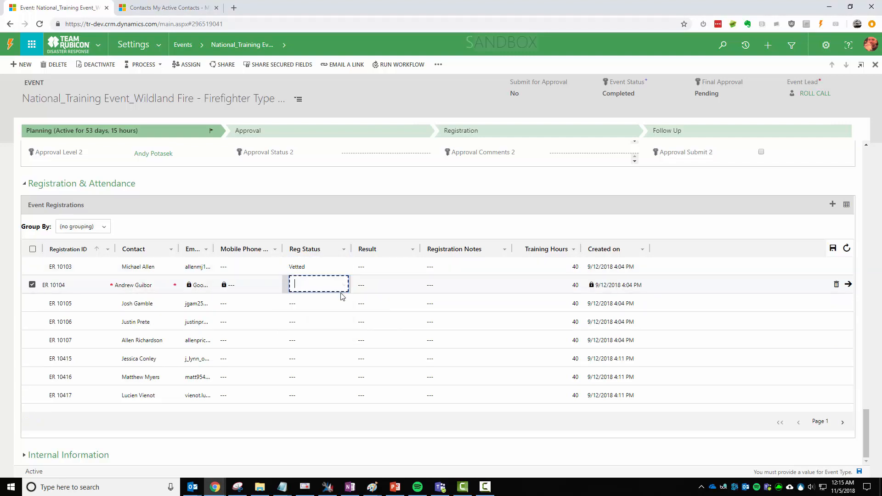
pyautogui.click(332, 309)
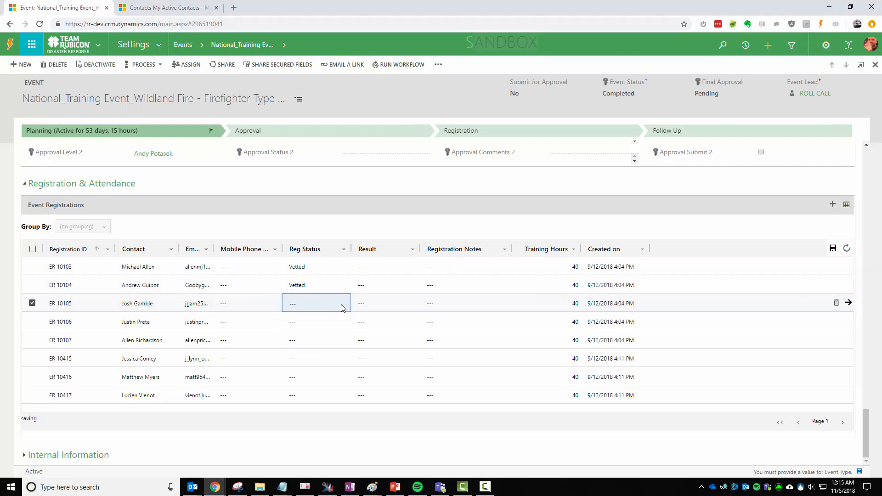
# Set the third registration's status to Missing Pre-Req and try to choose a status for the fourth registration
pyautogui.click(343, 304)
pyautogui.click(342, 311)
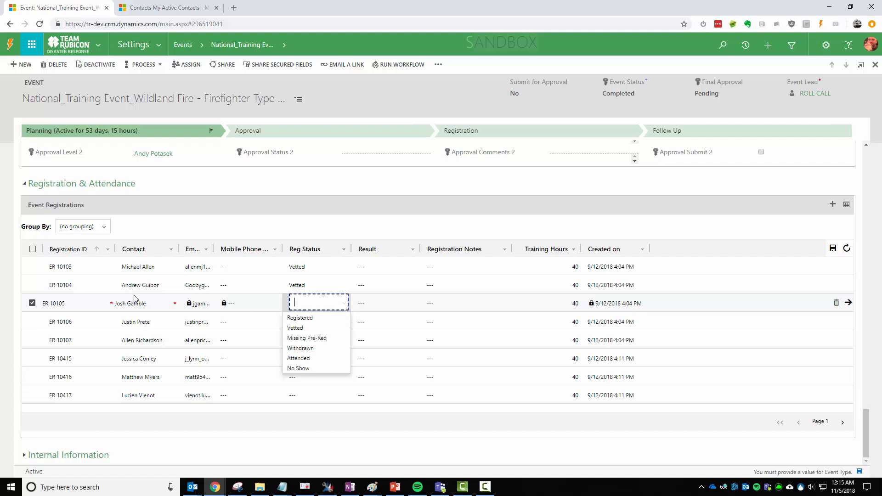
pyautogui.click(337, 338)
pyautogui.click(325, 325)
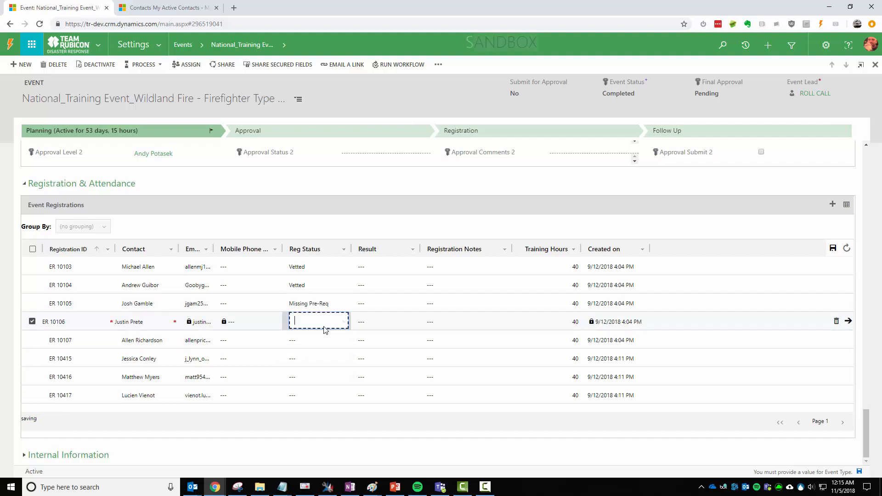
pyautogui.click(344, 325)
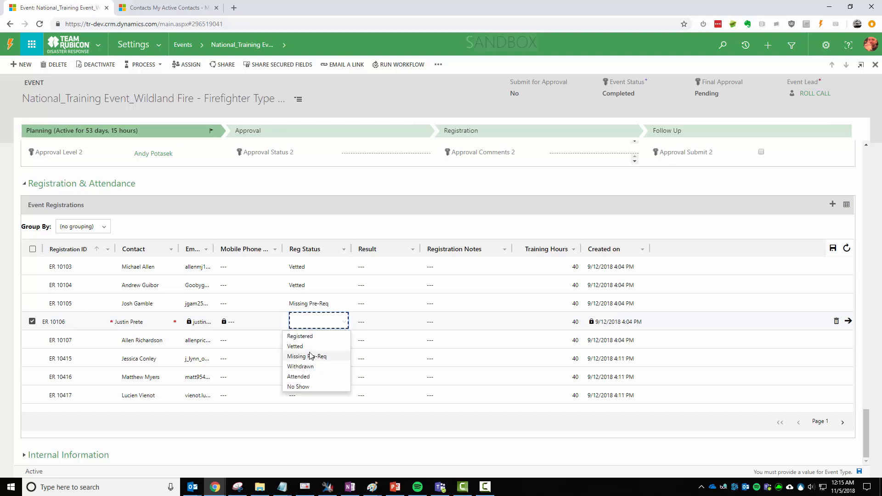
pyautogui.click(312, 353)
# Set the registration status to Attended for the fifth registration, followed by the third one
pyautogui.click(320, 343)
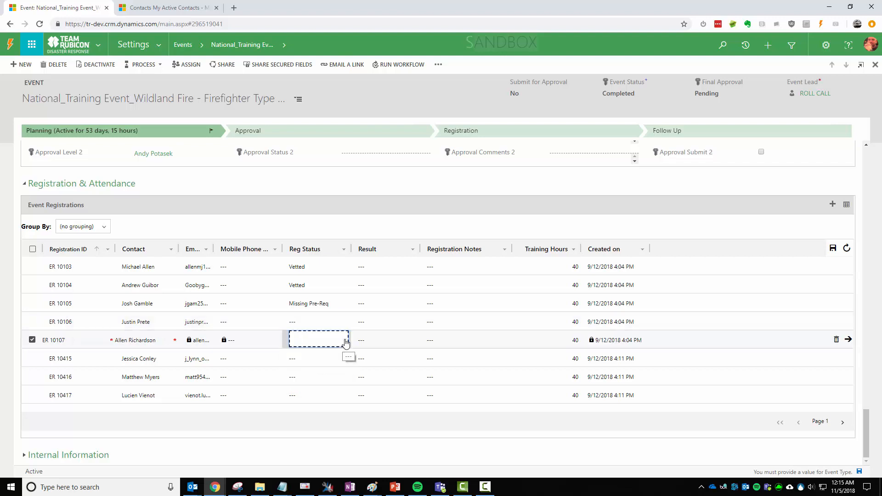
pyautogui.click(341, 340)
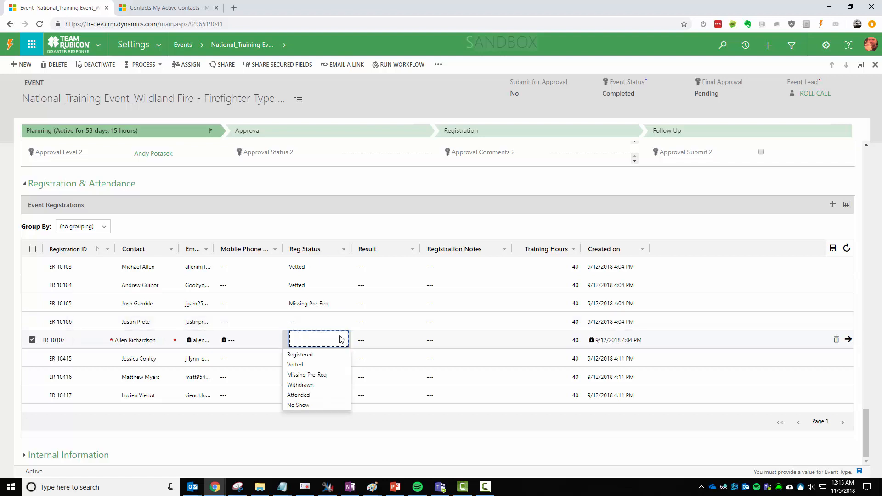
pyautogui.click(313, 395)
pyautogui.click(341, 358)
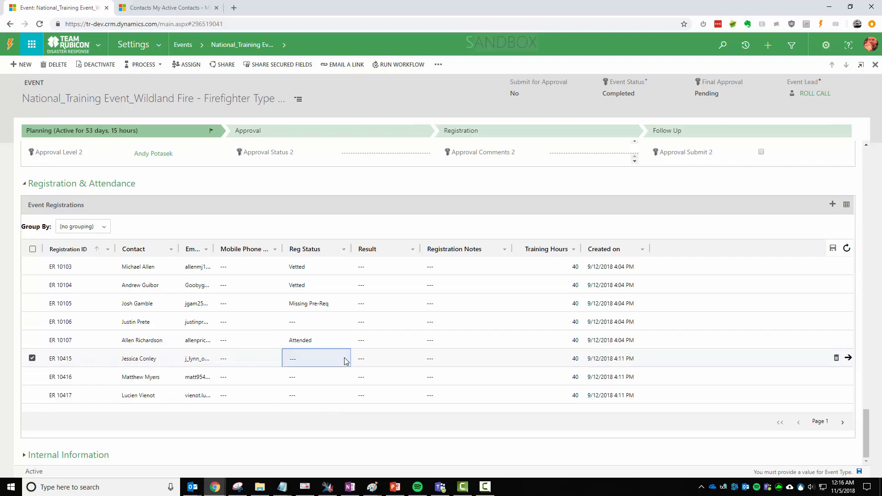
pyautogui.click(354, 306)
pyautogui.click(348, 305)
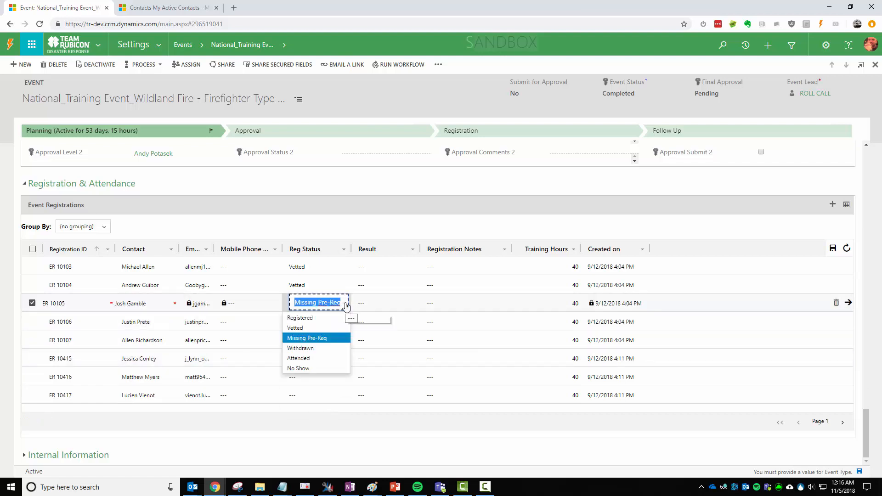
pyautogui.click(304, 362)
pyautogui.click(341, 289)
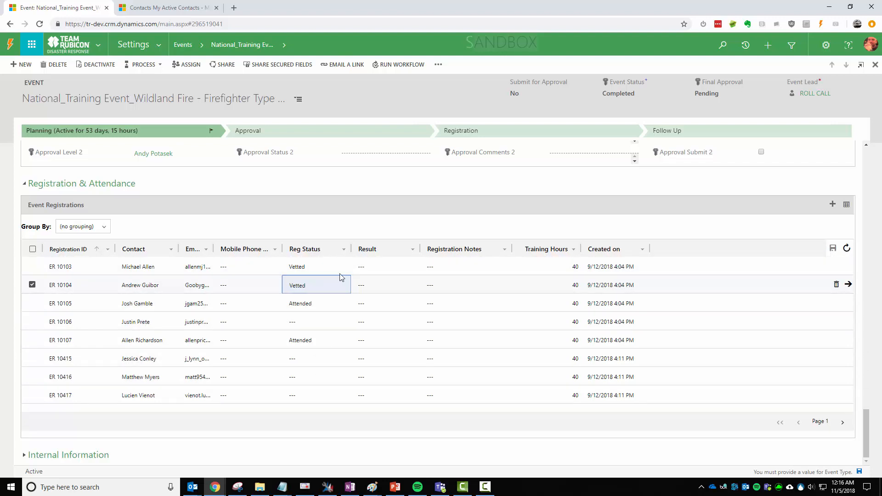
# Set the Result to Pass for the first two registrations
pyautogui.click(389, 266)
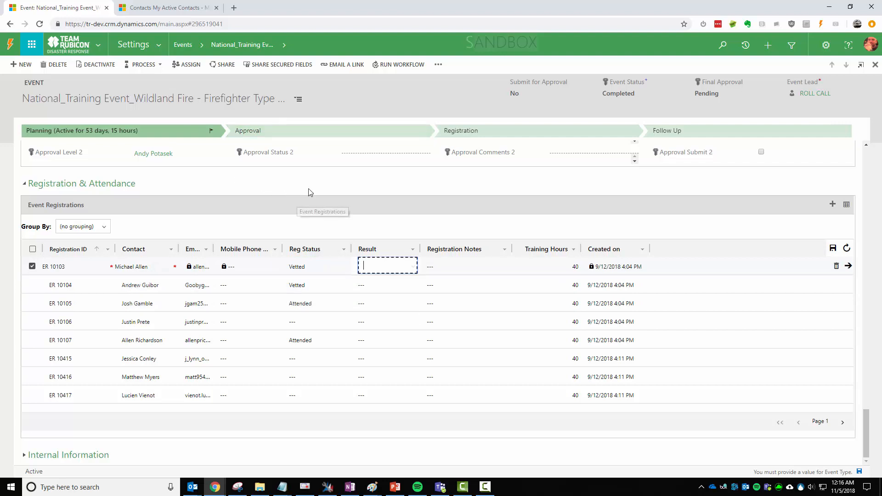
pyautogui.click(413, 266)
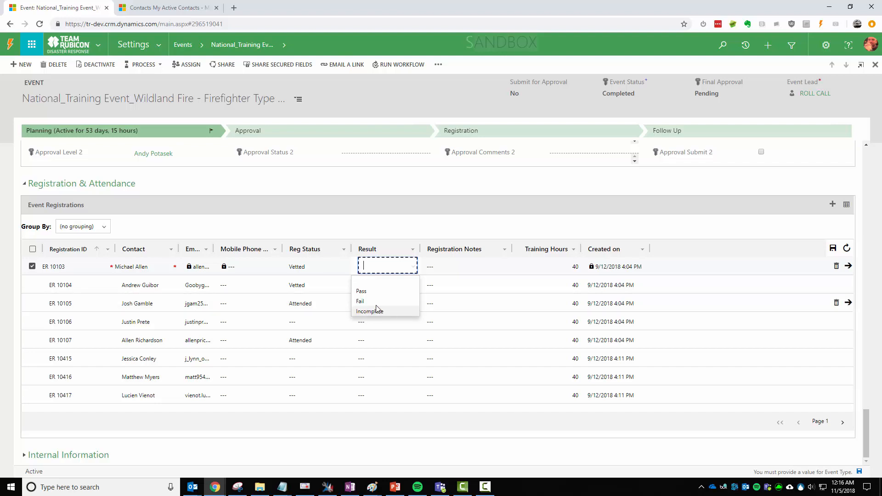
pyautogui.click(394, 291)
pyautogui.click(406, 285)
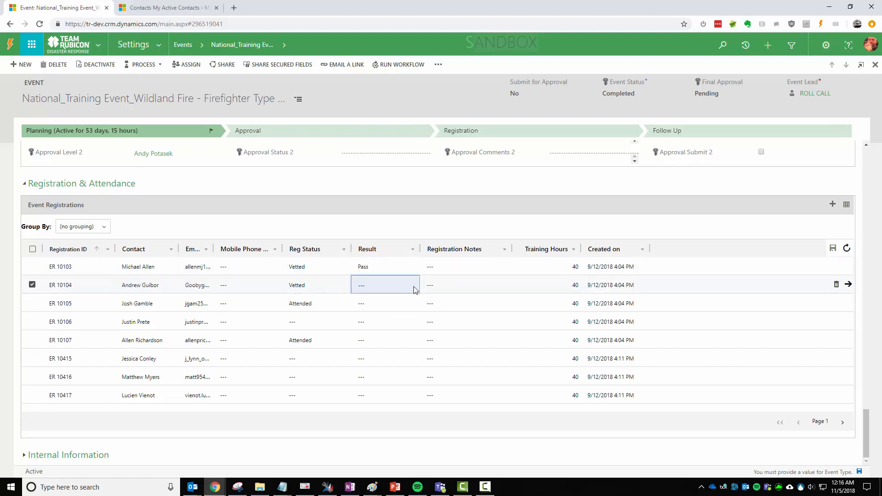
pyautogui.click(415, 288)
pyautogui.click(381, 309)
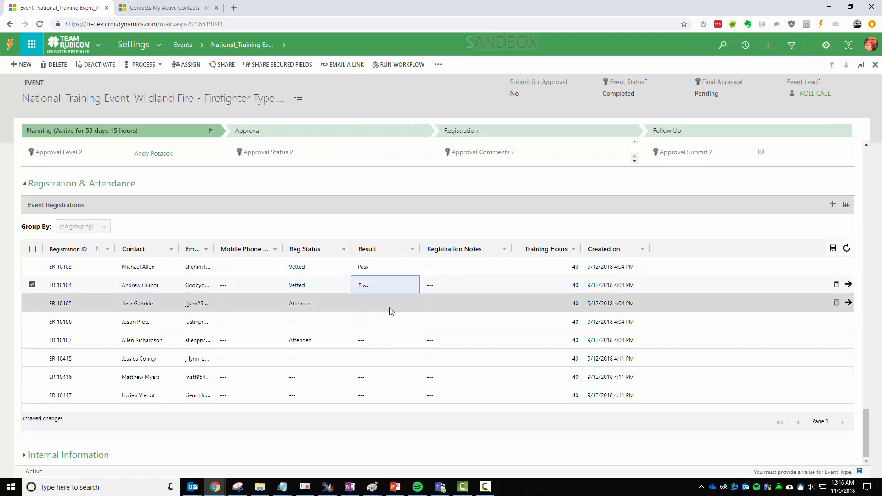
# Enter "Text field here!" as the registration note of the first registration
pyautogui.click(458, 268)
pyautogui.click(464, 264)
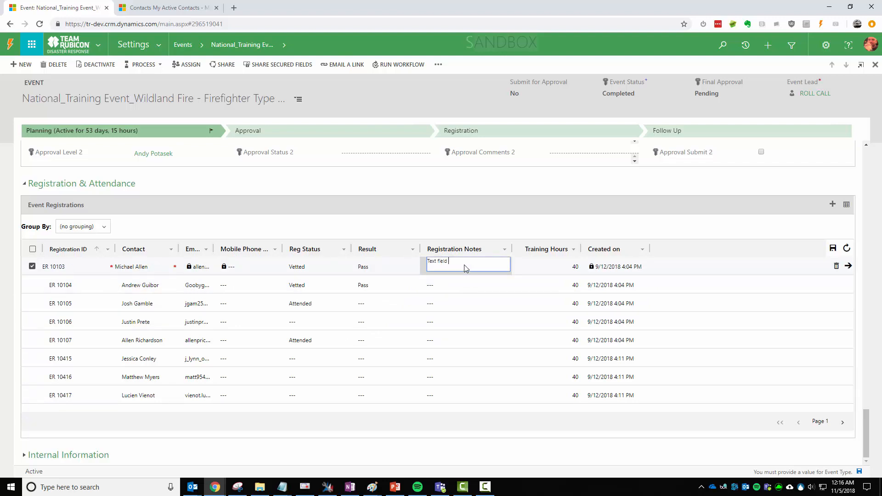
pyautogui.press('Return')
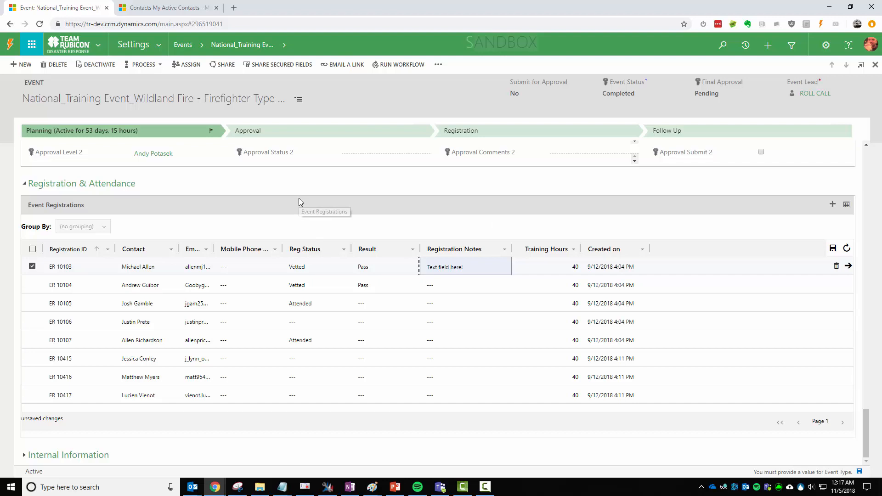
# Open the additional commands for the event record to reach its Word Templates
pyautogui.click(435, 66)
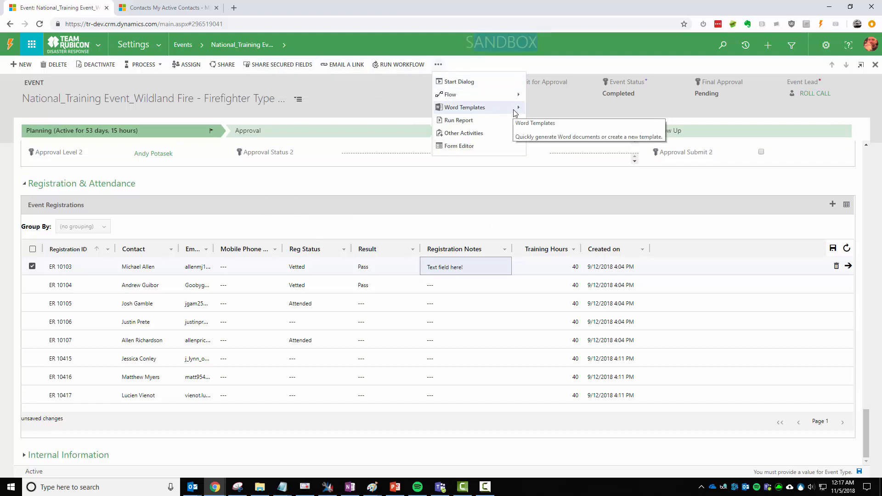